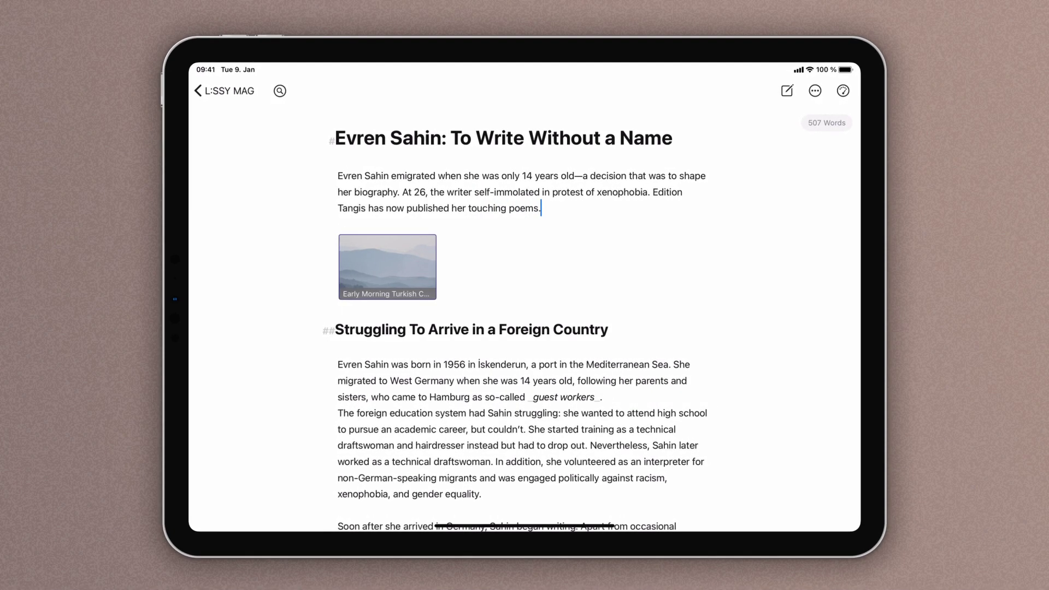
pyautogui.click(821, 86)
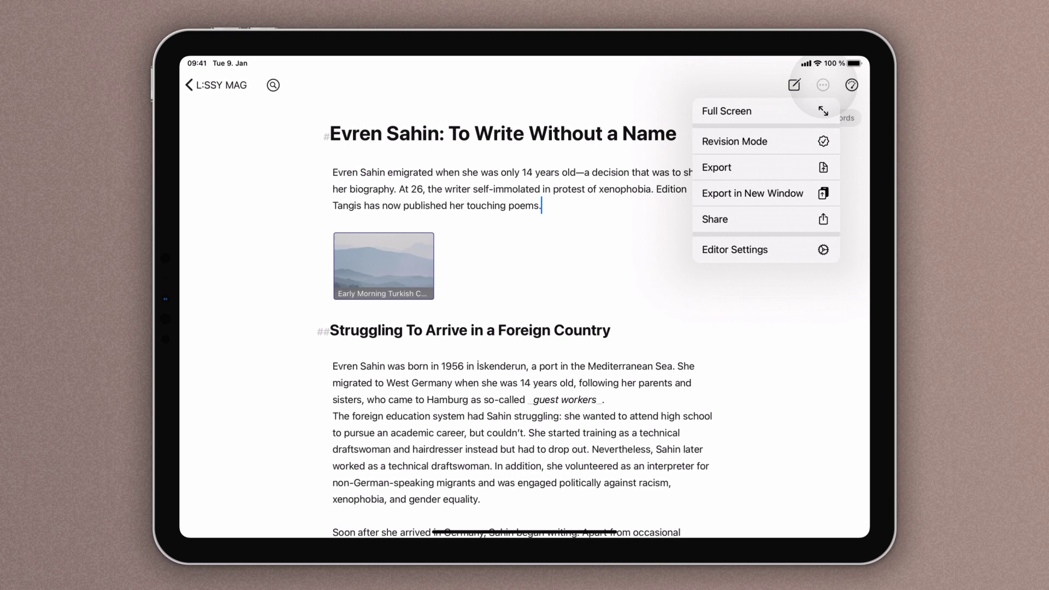
pyautogui.click(726, 166)
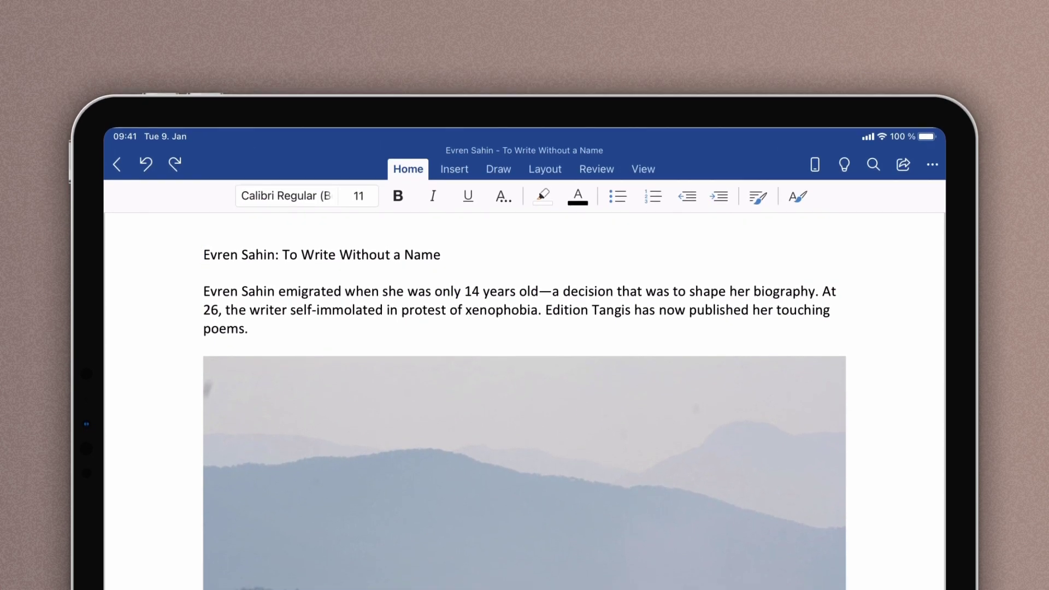
# Step: Set the article title to 16 point and italicise 'guest workers'
pyautogui.tripleClick(327, 249)
pyautogui.click(358, 181)
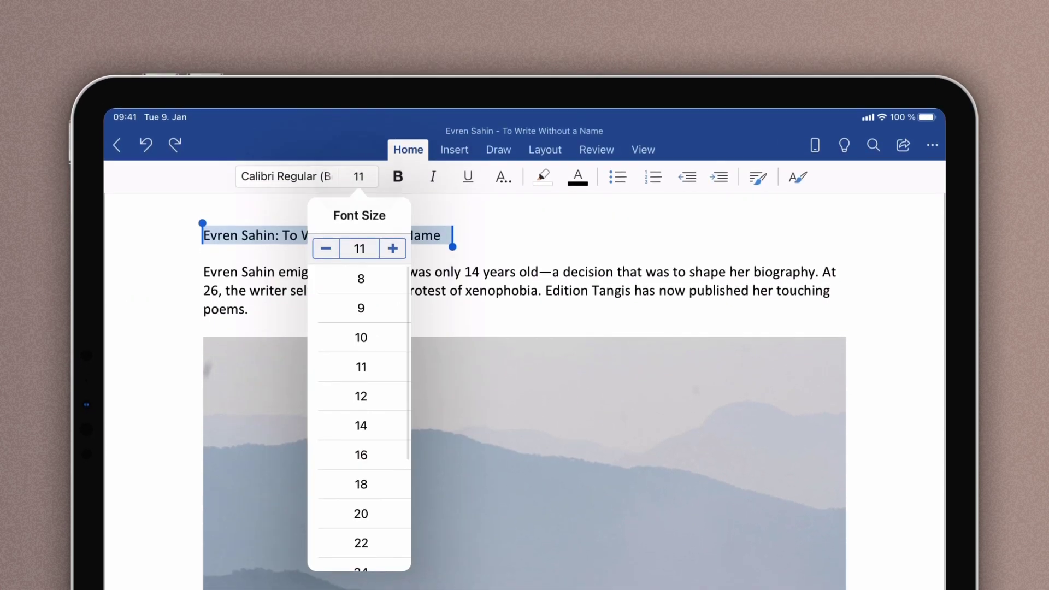
pyautogui.click(361, 459)
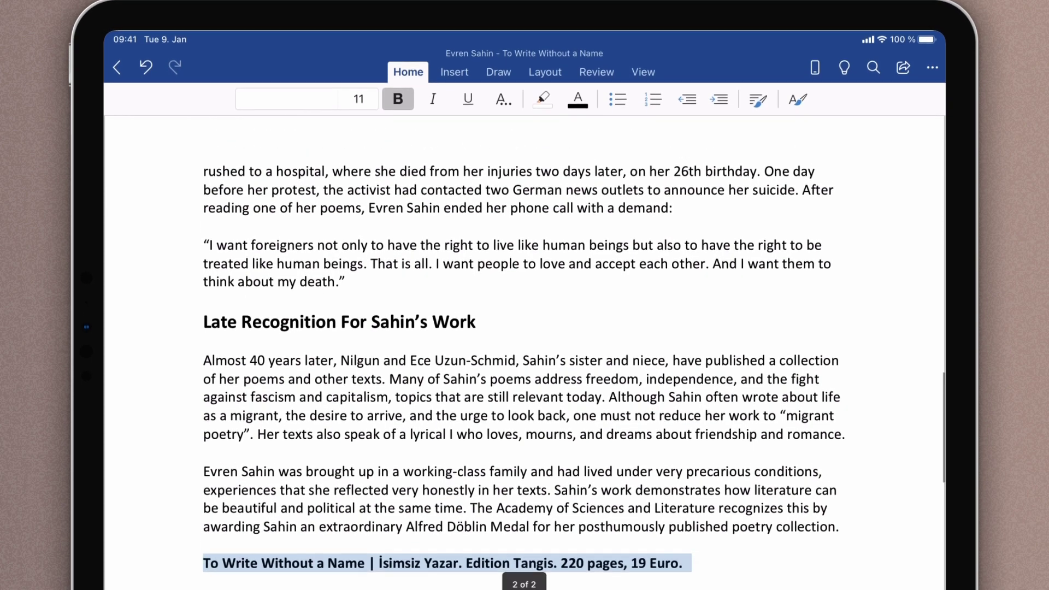
pyautogui.scroll(10, 524, 328)
pyautogui.doubleClick(260, 282)
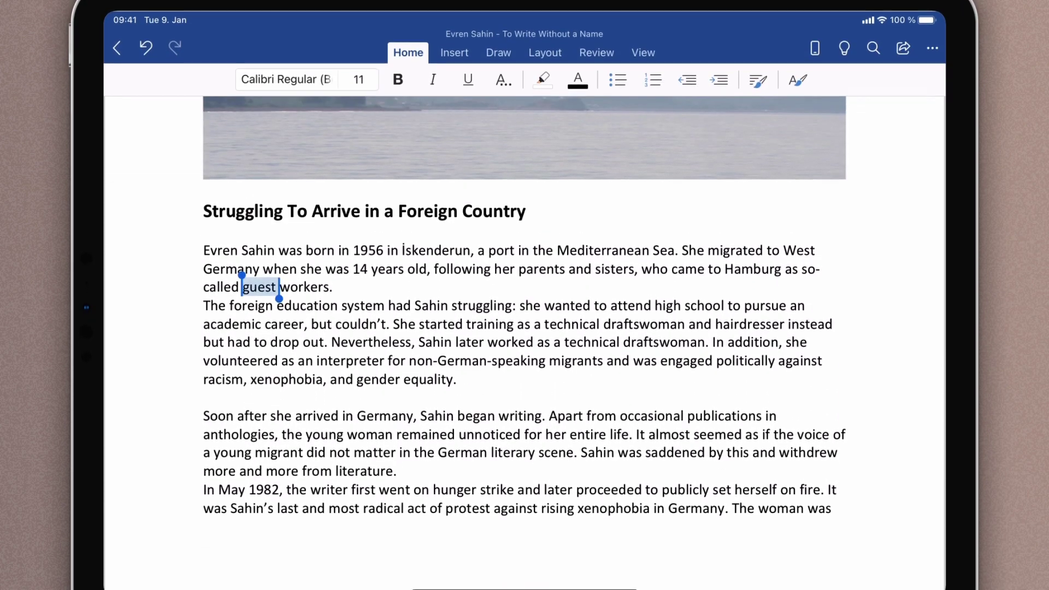
pyautogui.click(432, 75)
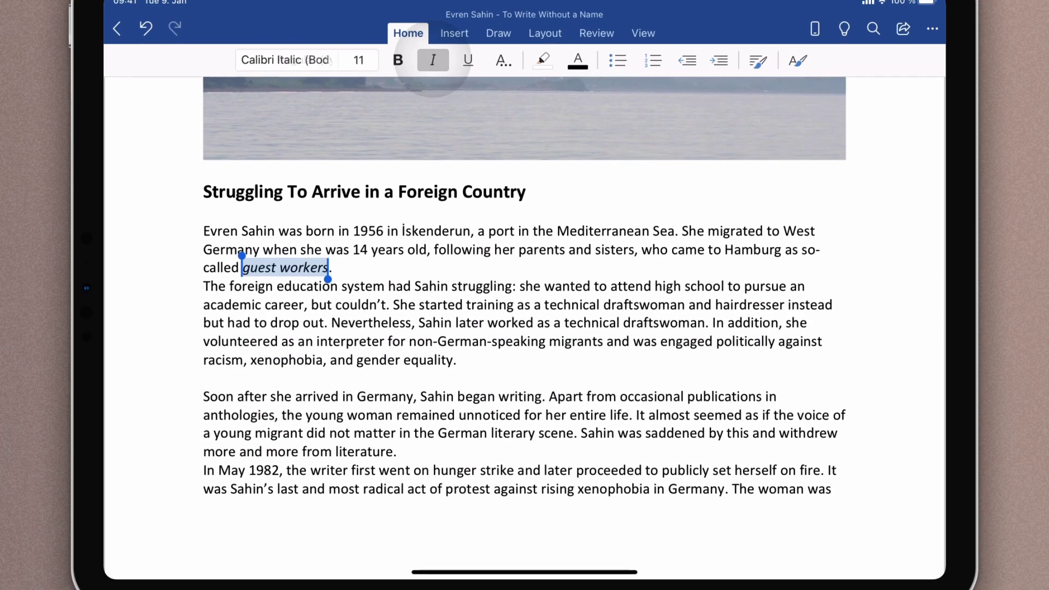
pyautogui.scroll(-10, 525, 329)
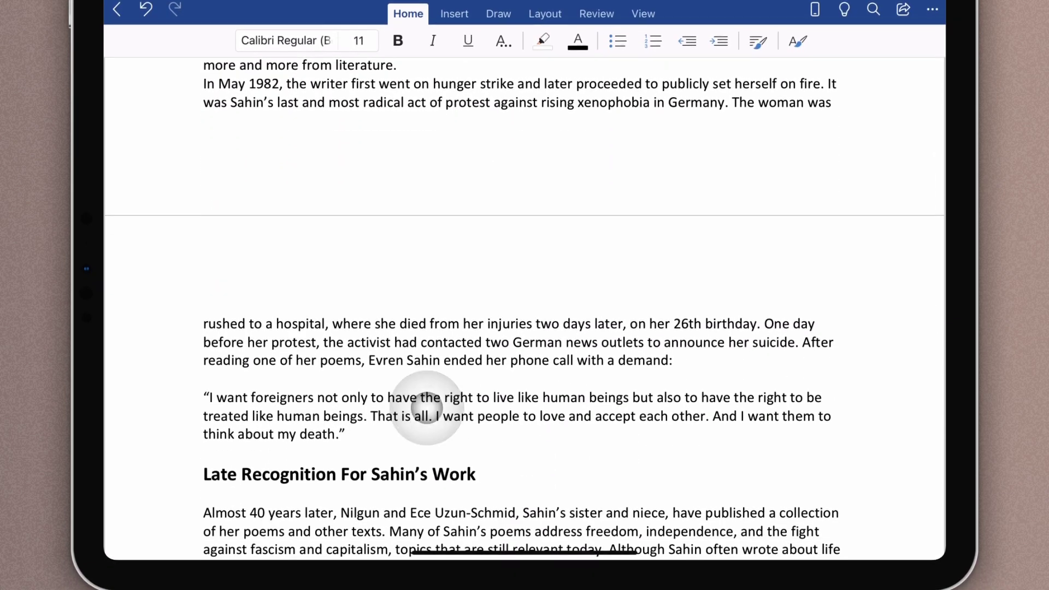
# Step: Highlight Sahin's closing quotation paragraph in yellow
pyautogui.tripleClick(517, 410)
pyautogui.click(541, 35)
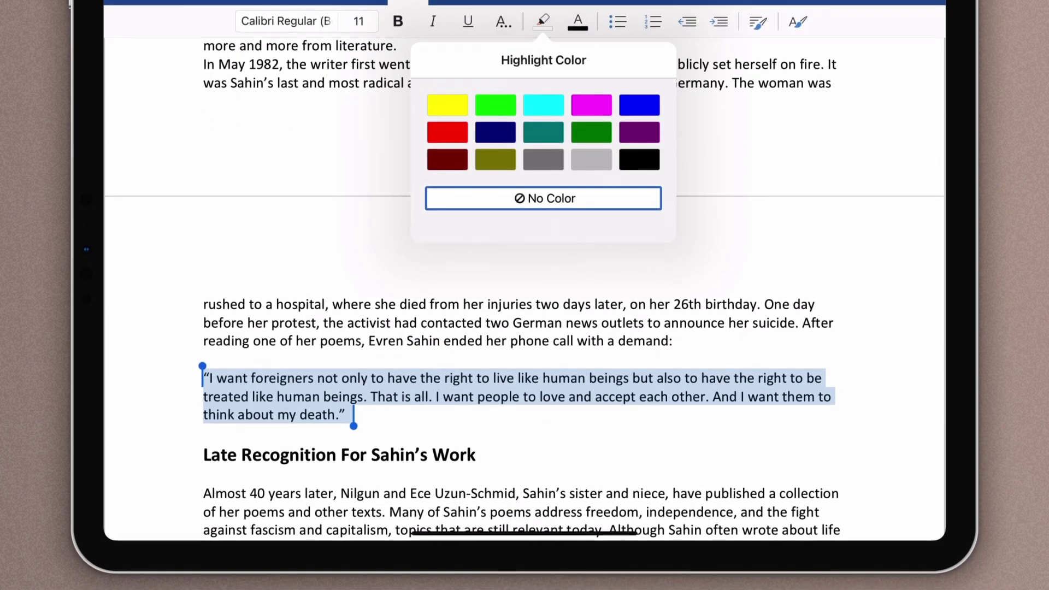
pyautogui.click(446, 102)
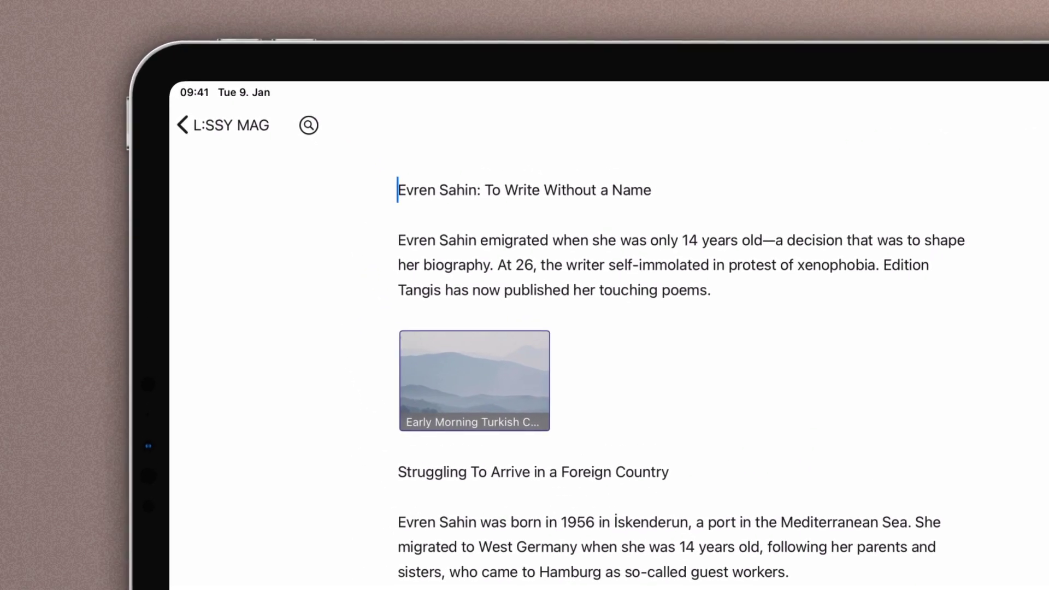
pyautogui.write('#')
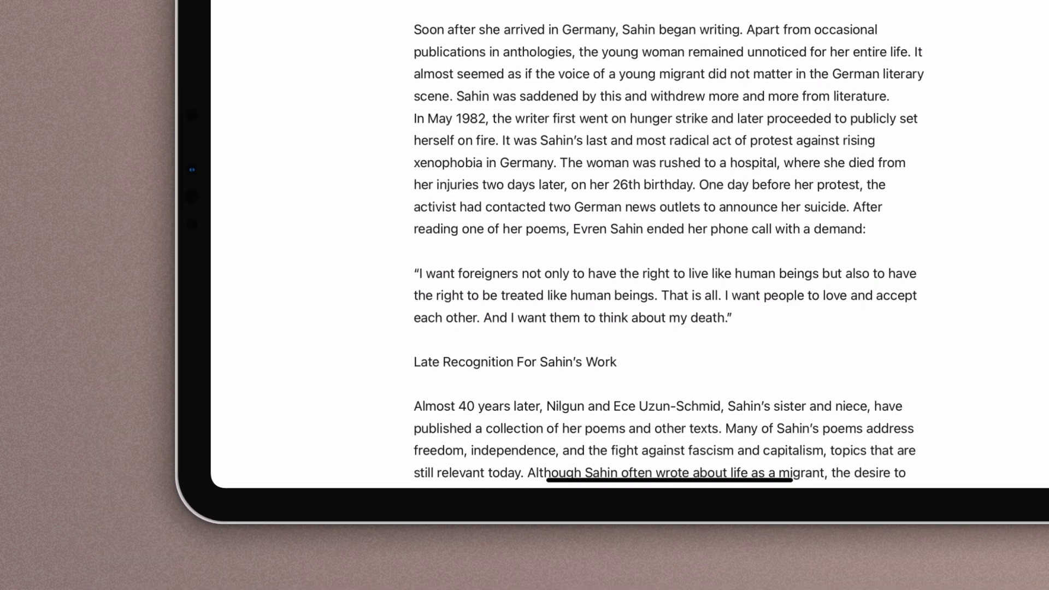
# Step: Add heading tags, underscores around 'guest workers', and marked-text tags around the closing quote
pyautogui.click(416, 362)
pyautogui.write('##')
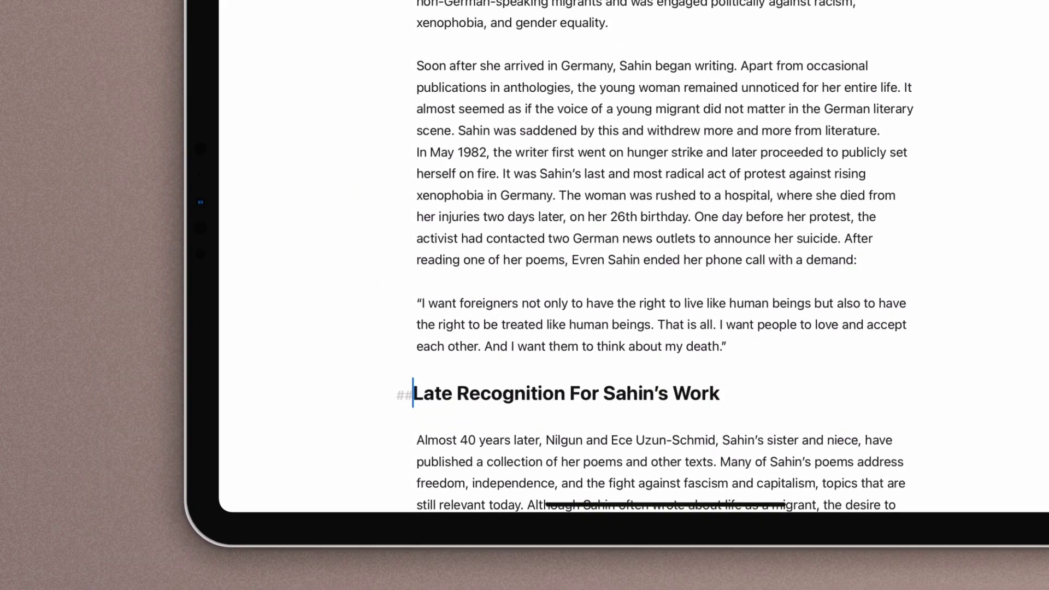
pyautogui.scroll(-5, 656, 295)
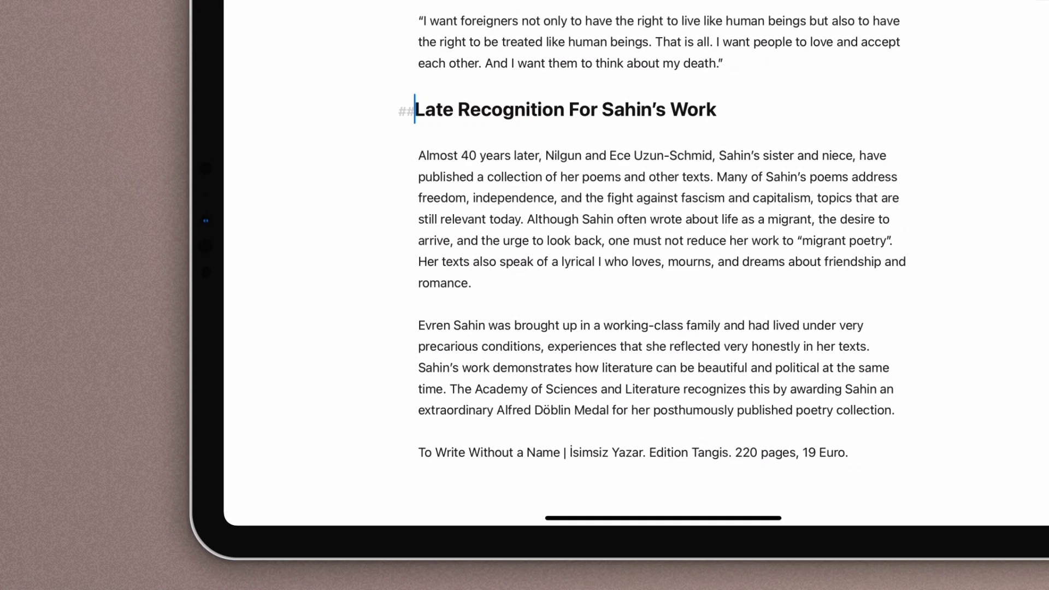
pyautogui.click(419, 453)
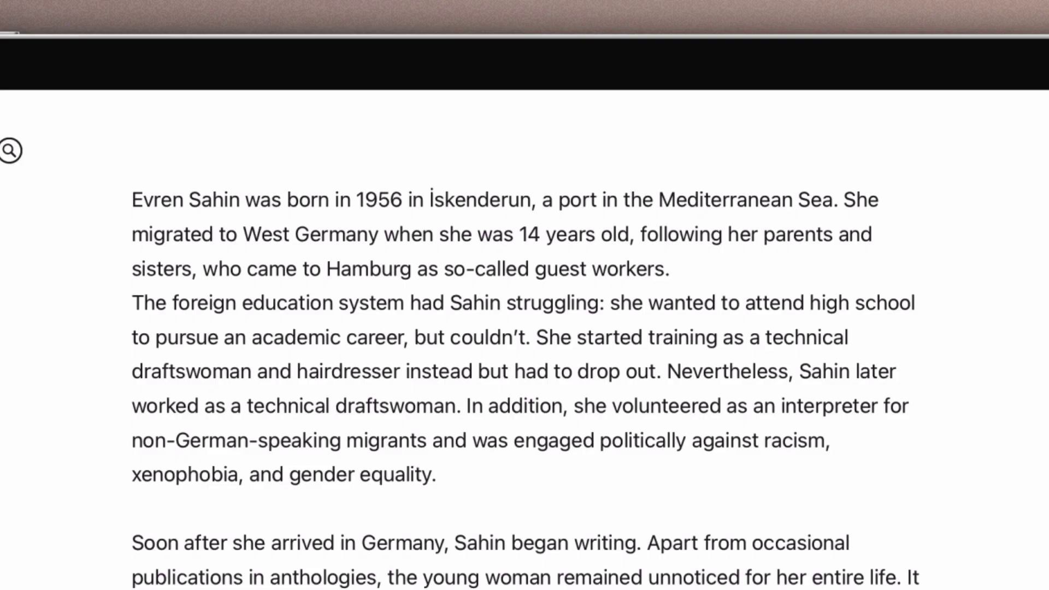
pyautogui.click(533, 267)
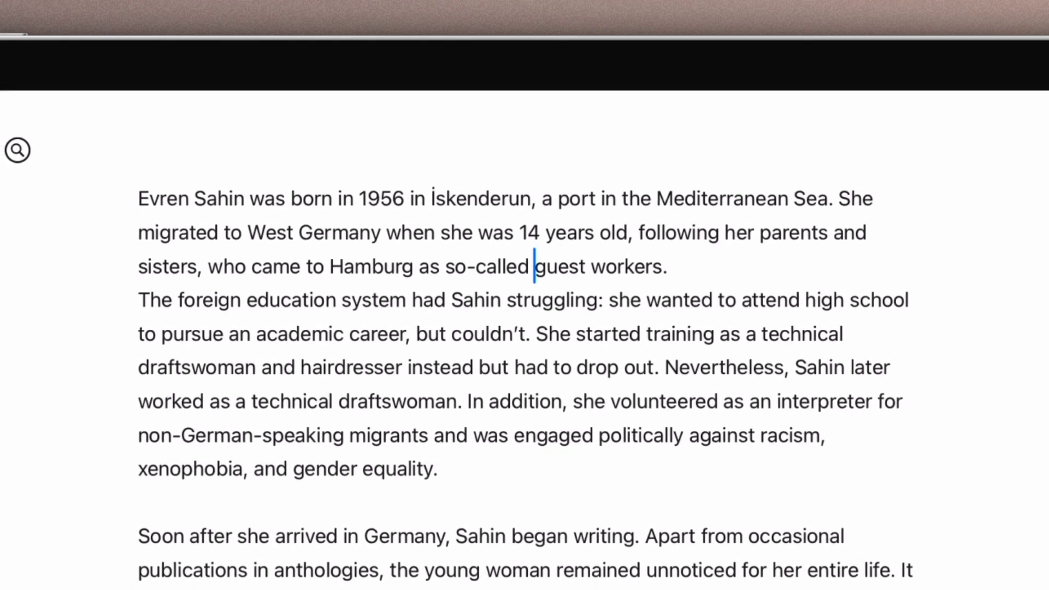
pyautogui.write('_')
pyautogui.click(670, 266)
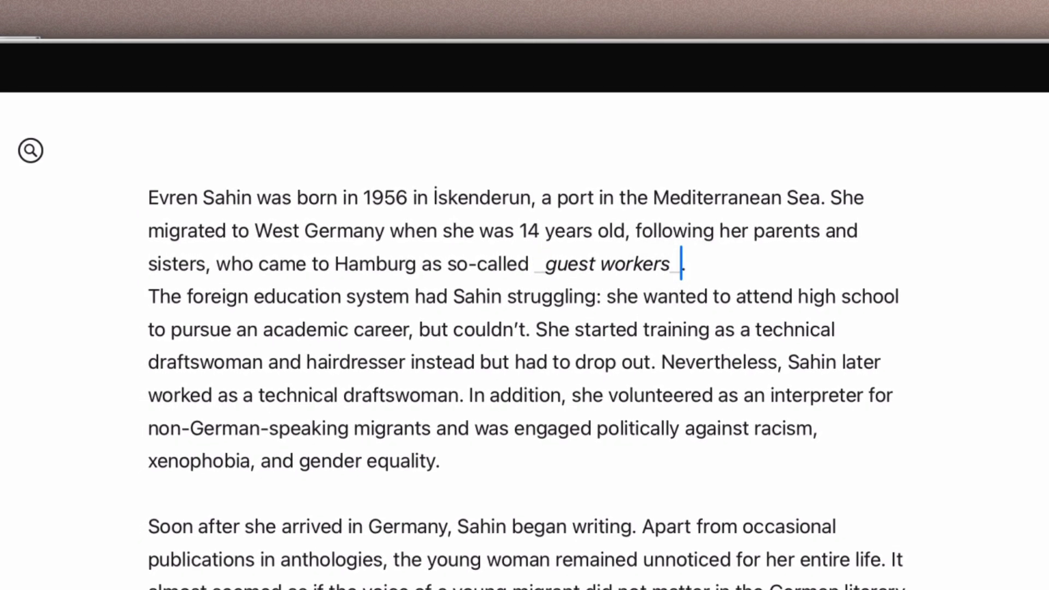
pyautogui.write('_')
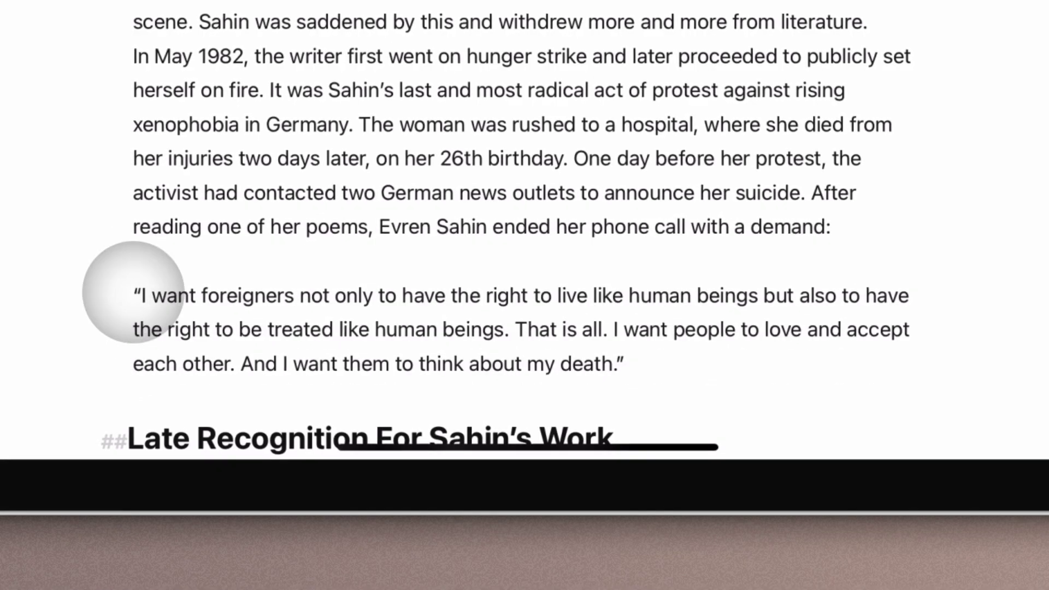
pyautogui.click(132, 293)
pyautogui.click(624, 362)
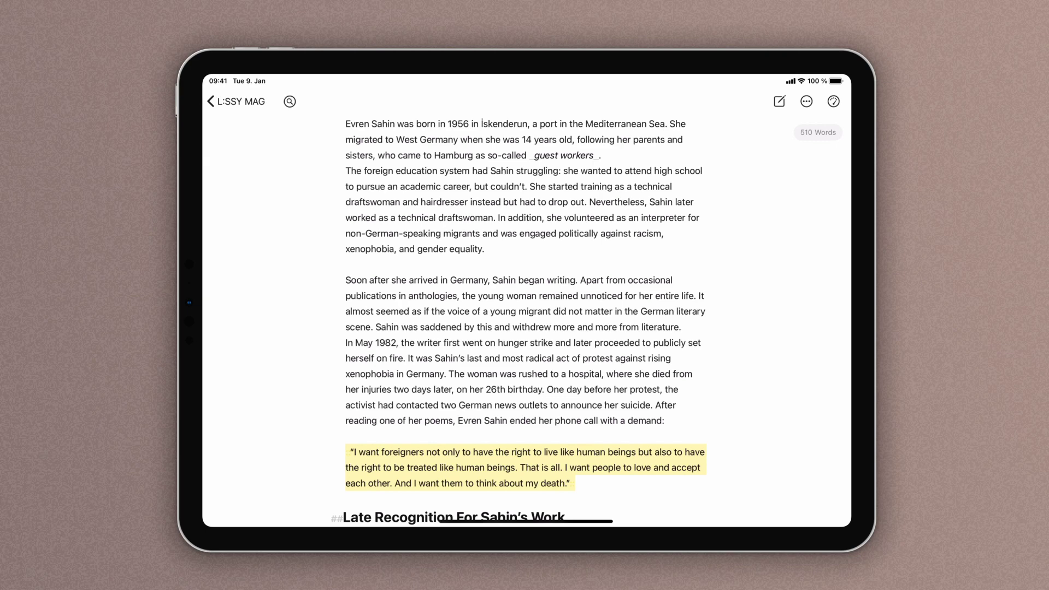
# Step: Switch the PDF export preview to the two-column Columns style and list export formats
pyautogui.click(808, 100)
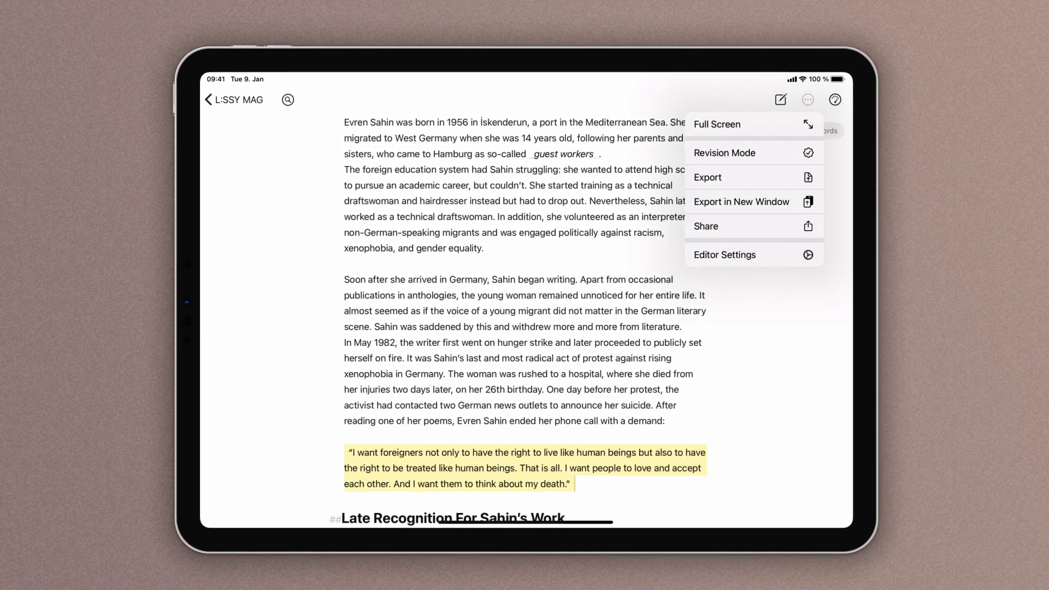
pyautogui.click(754, 176)
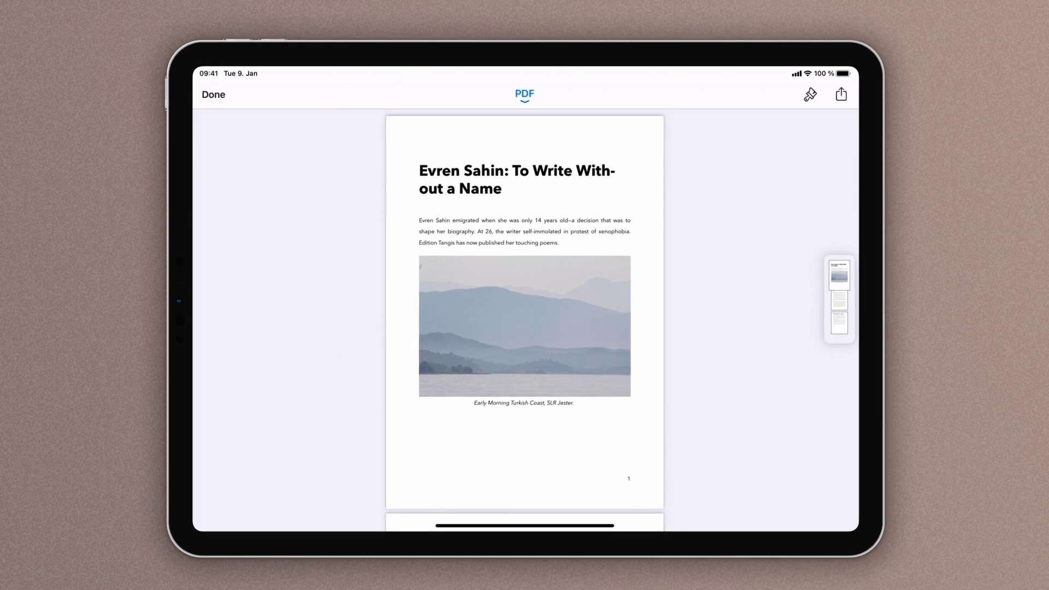
pyautogui.click(813, 92)
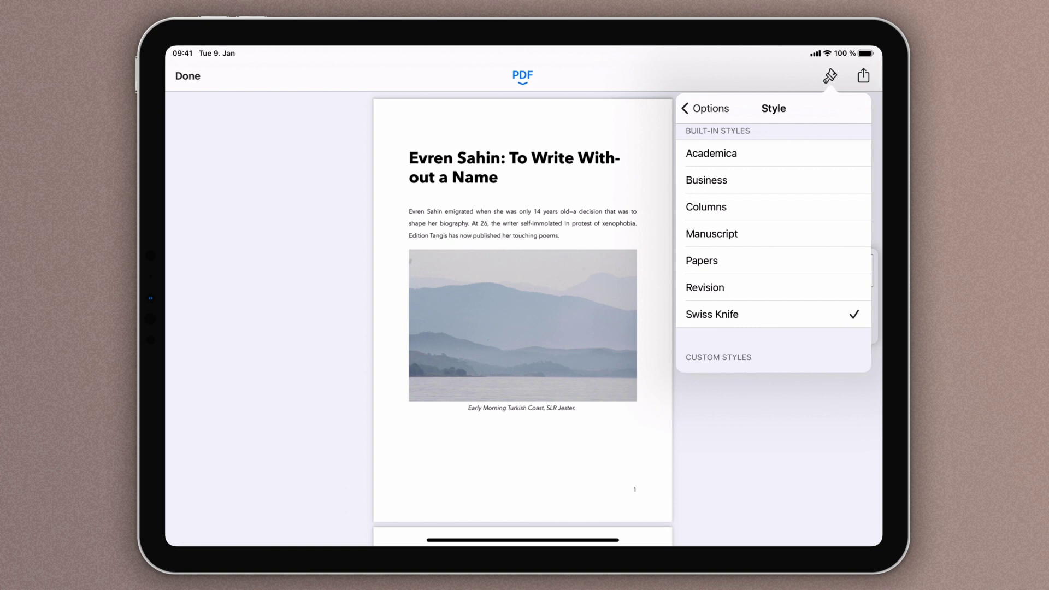
pyautogui.click(735, 206)
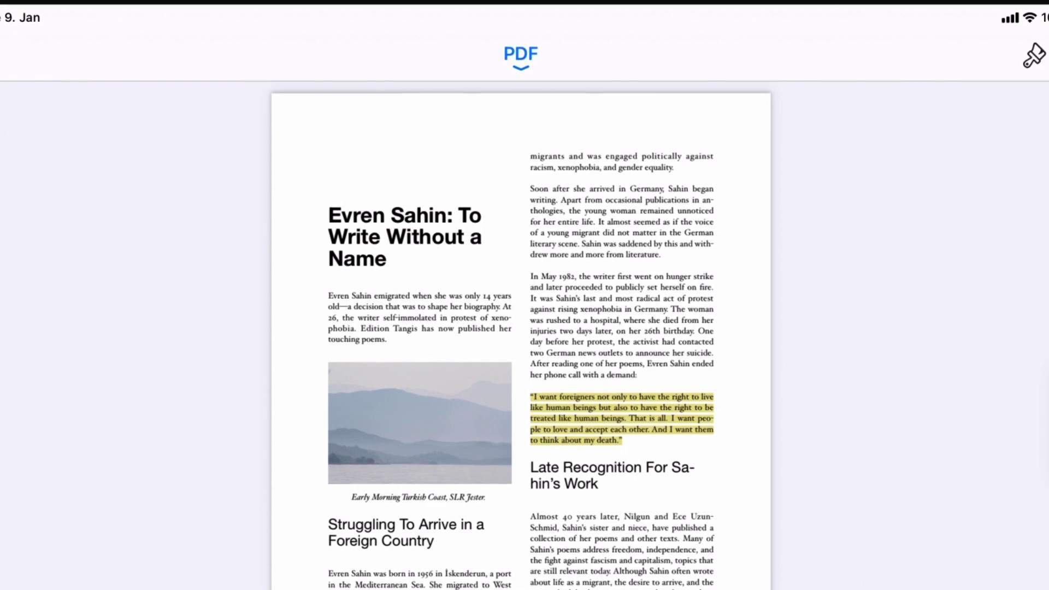
pyautogui.click(520, 55)
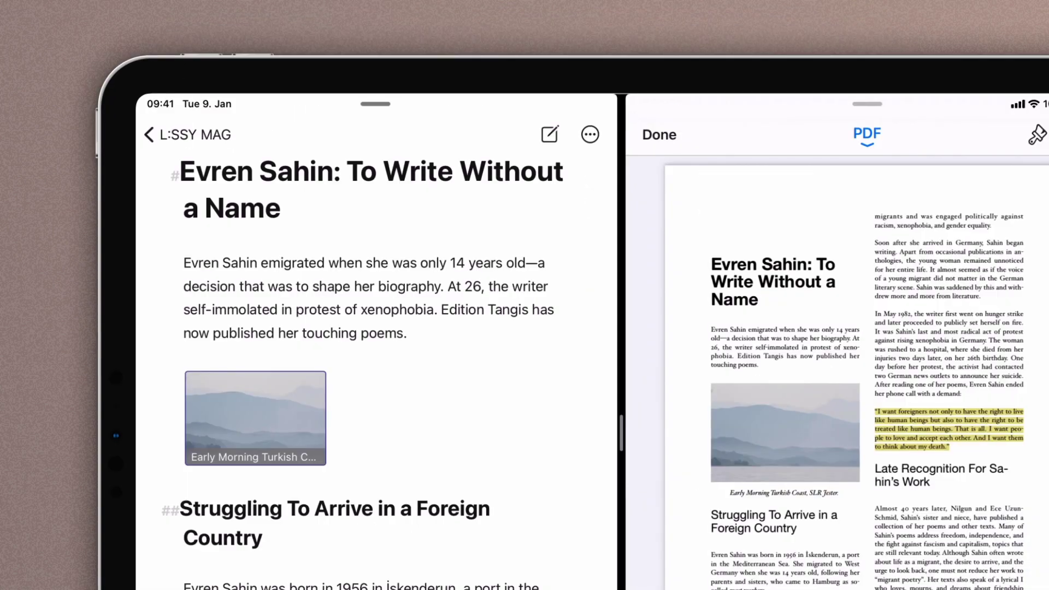
# Step: Comment out the opening paragraph, annotate 'guest workers', and mark the 'saddened' sentence deleted
pyautogui.click(183, 262)
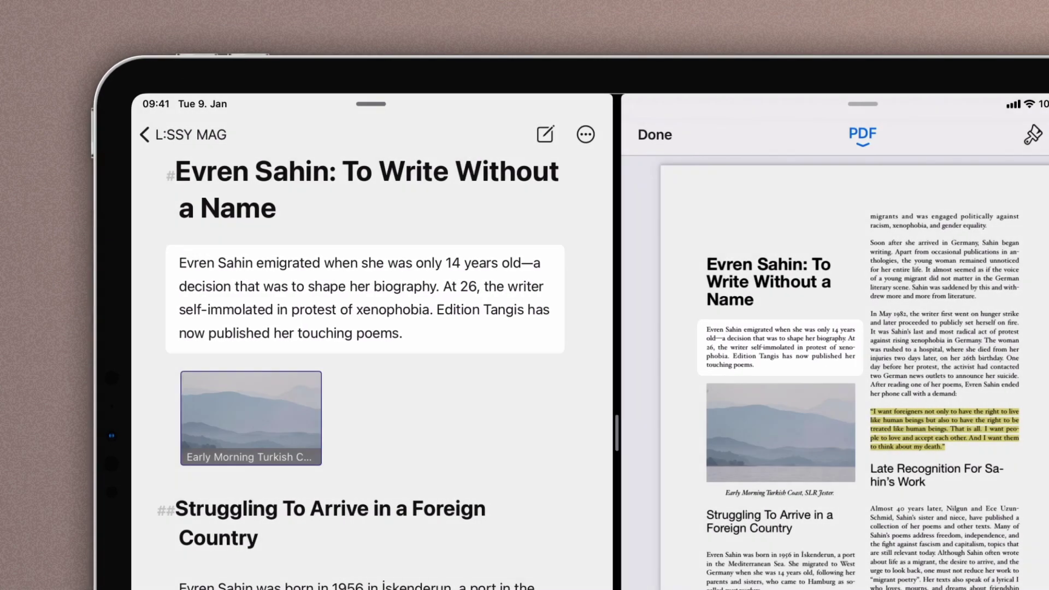
pyautogui.write('%%')
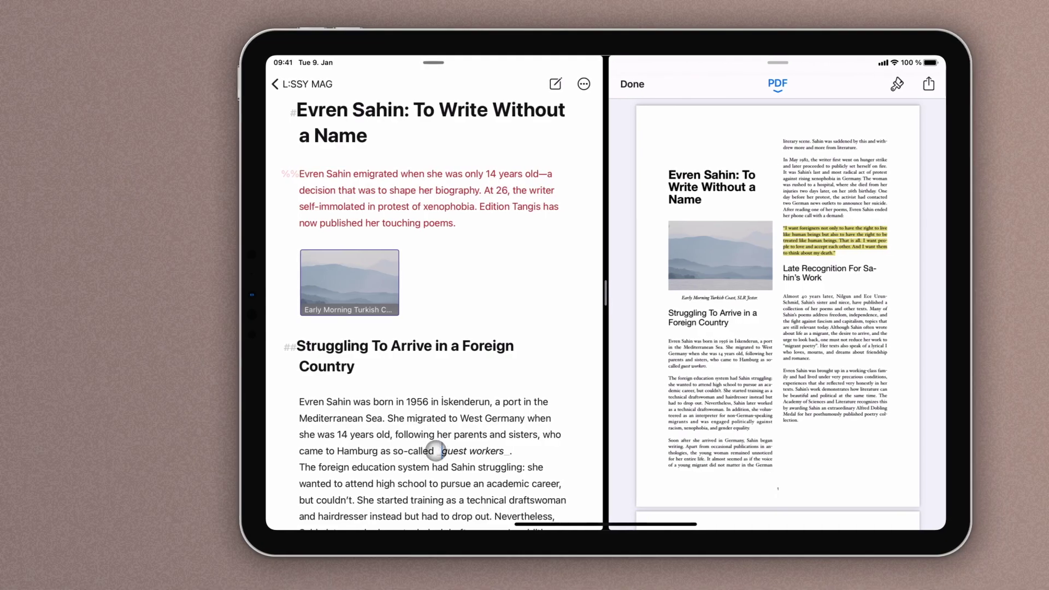
pyautogui.click(466, 451)
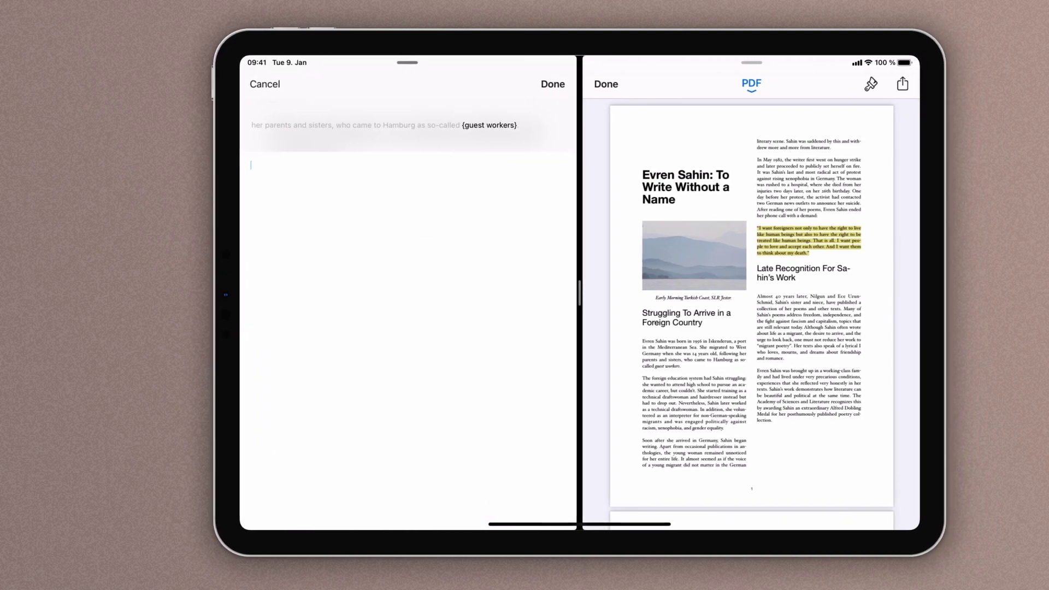
pyautogui.click(537, 84)
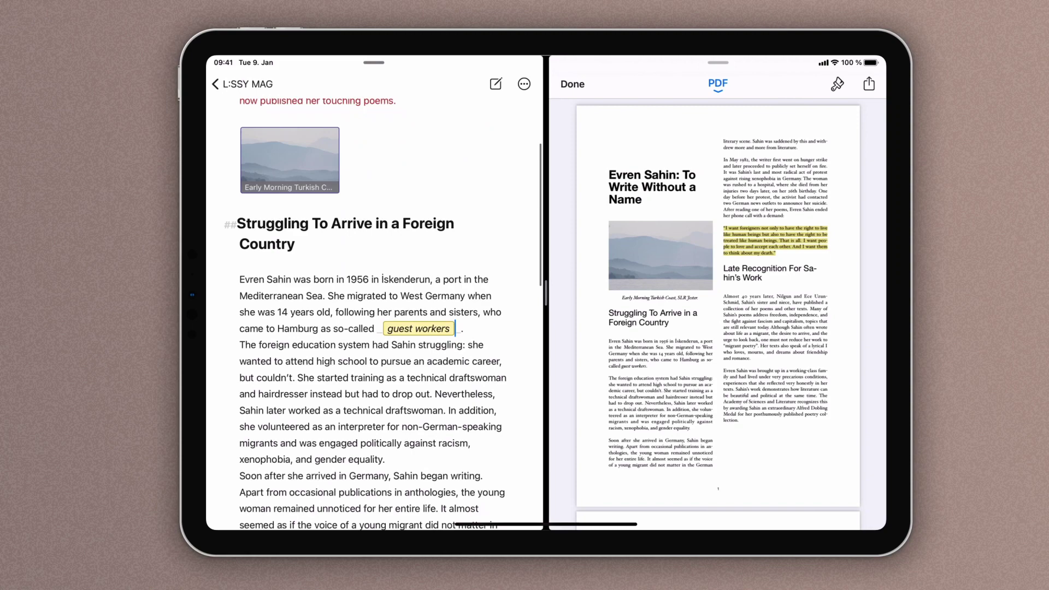
pyautogui.doubleClick(427, 357)
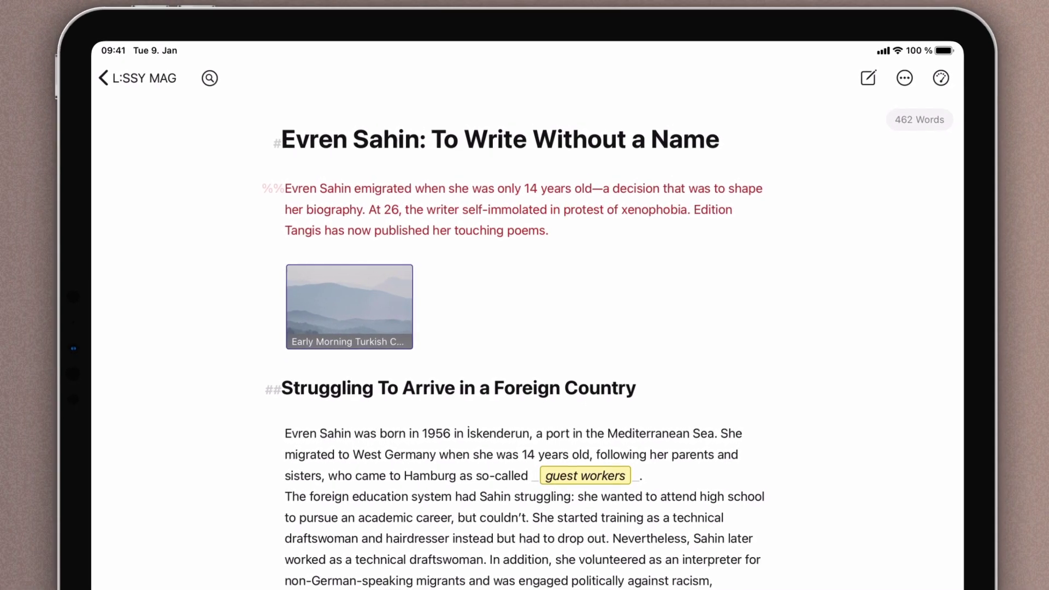
# Step: Jump to Struggling To Arrive and the Academy of Sciences link, then enable Revision Mode
pyautogui.click(941, 78)
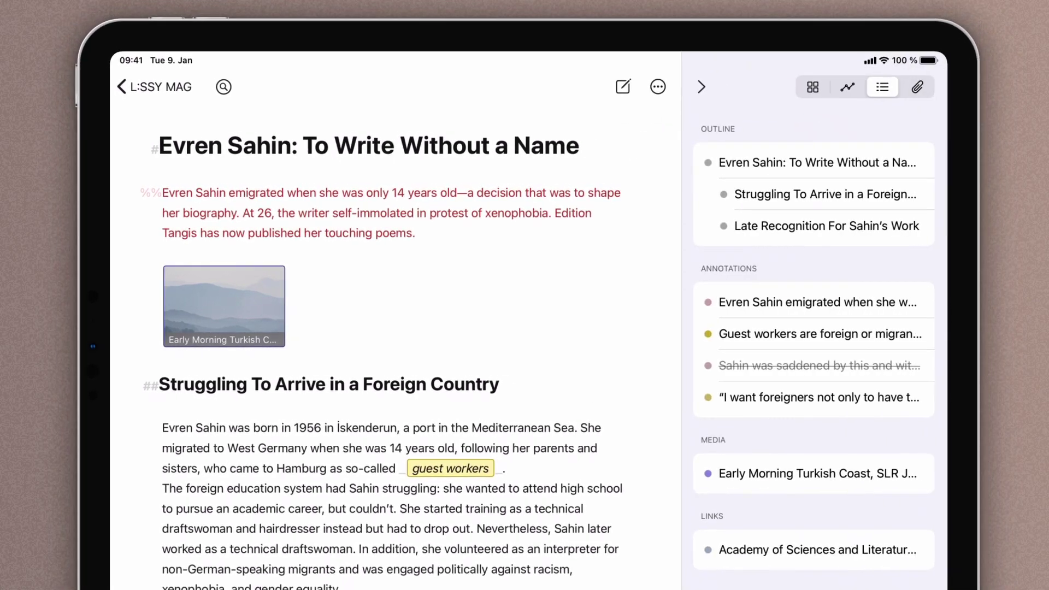
pyautogui.click(825, 194)
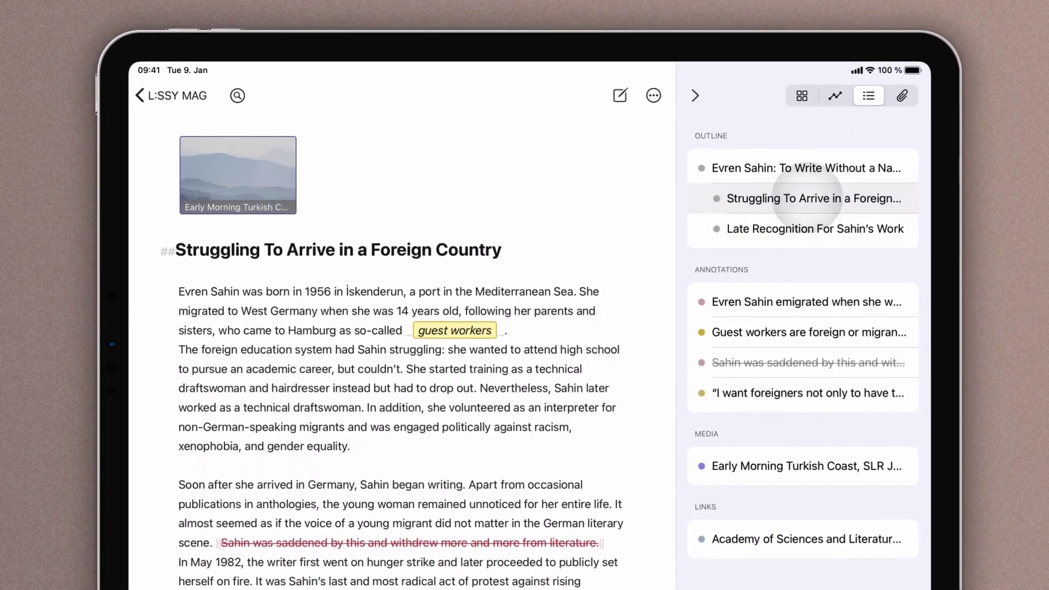
pyautogui.click(779, 539)
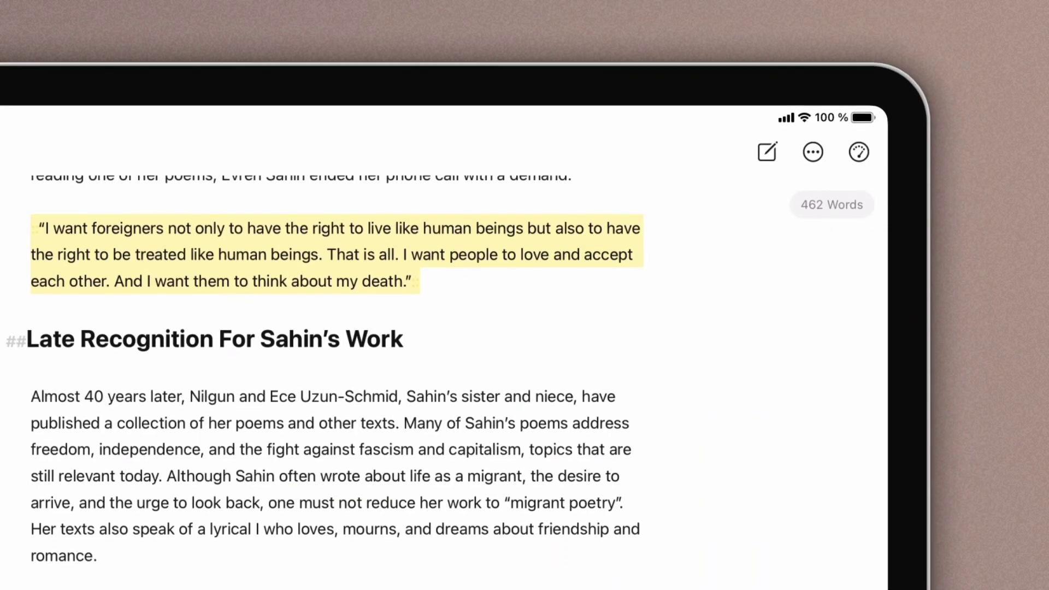
pyautogui.click(814, 152)
pyautogui.click(689, 232)
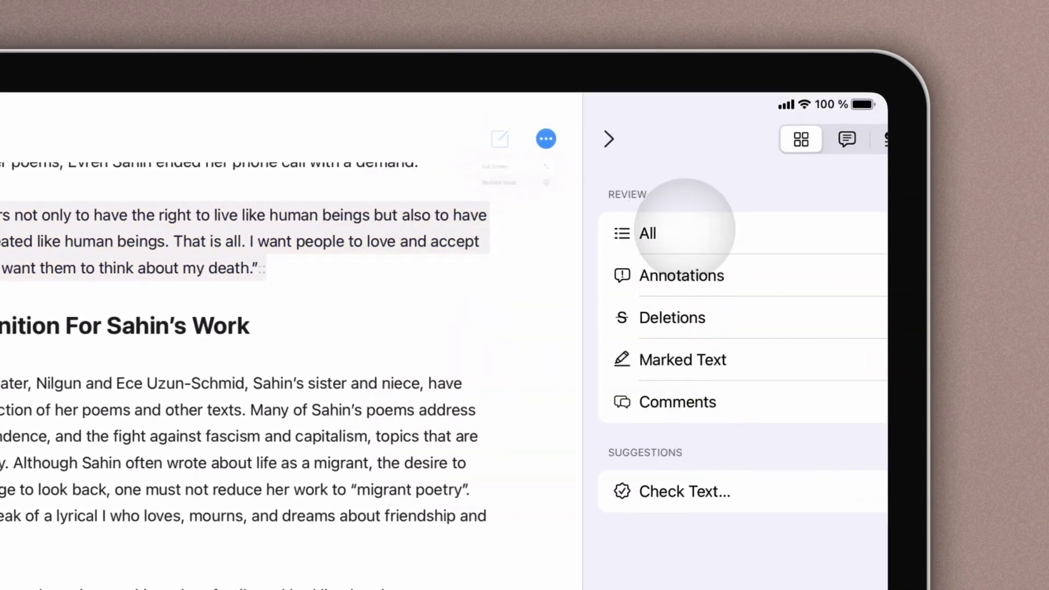